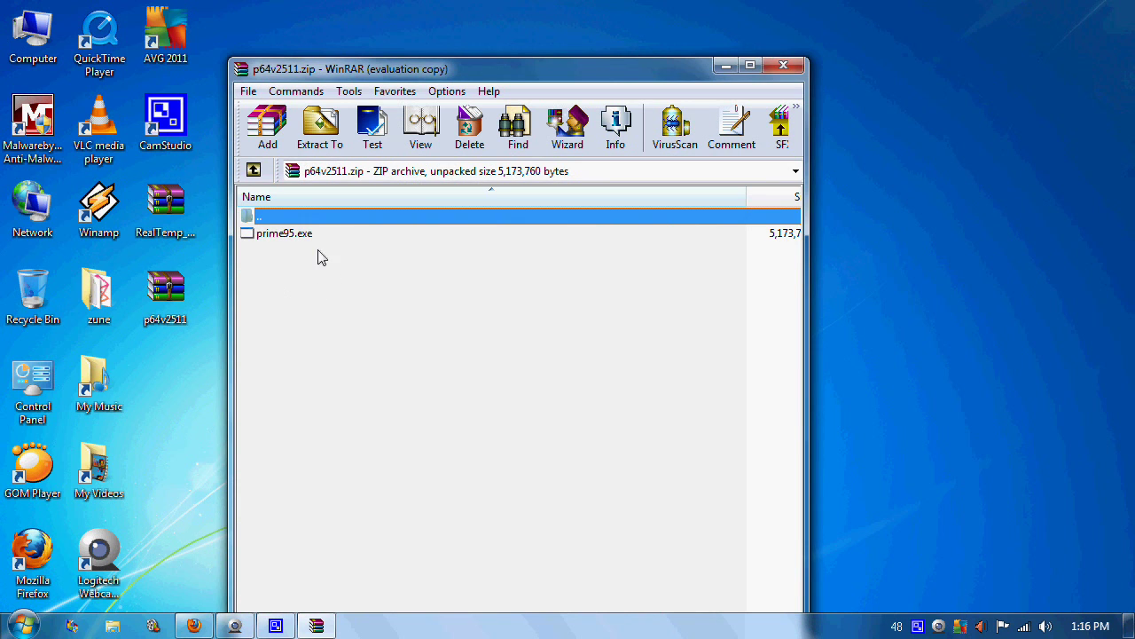
Step: Dismiss WinRAR's evaluation reminder to reveal prime95.exe in p64v2511.zip
left_click(610, 389)
Step: Launch prime95.exe from the archive and choose Just Stress Testing at the welcome prompt
double_click(278, 241)
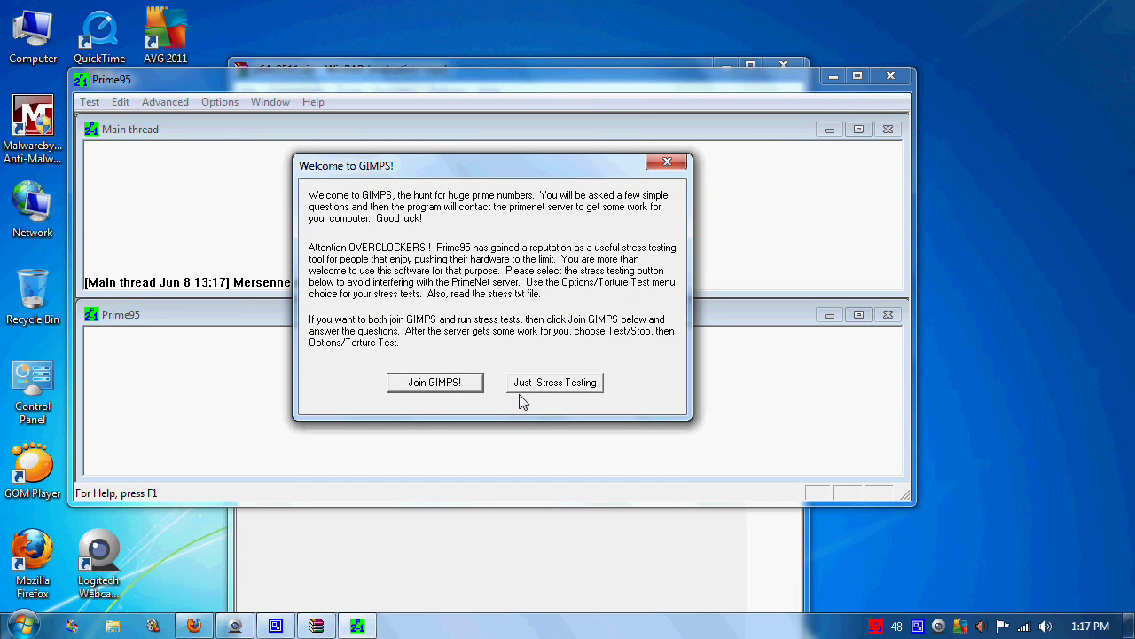
left_click(541, 384)
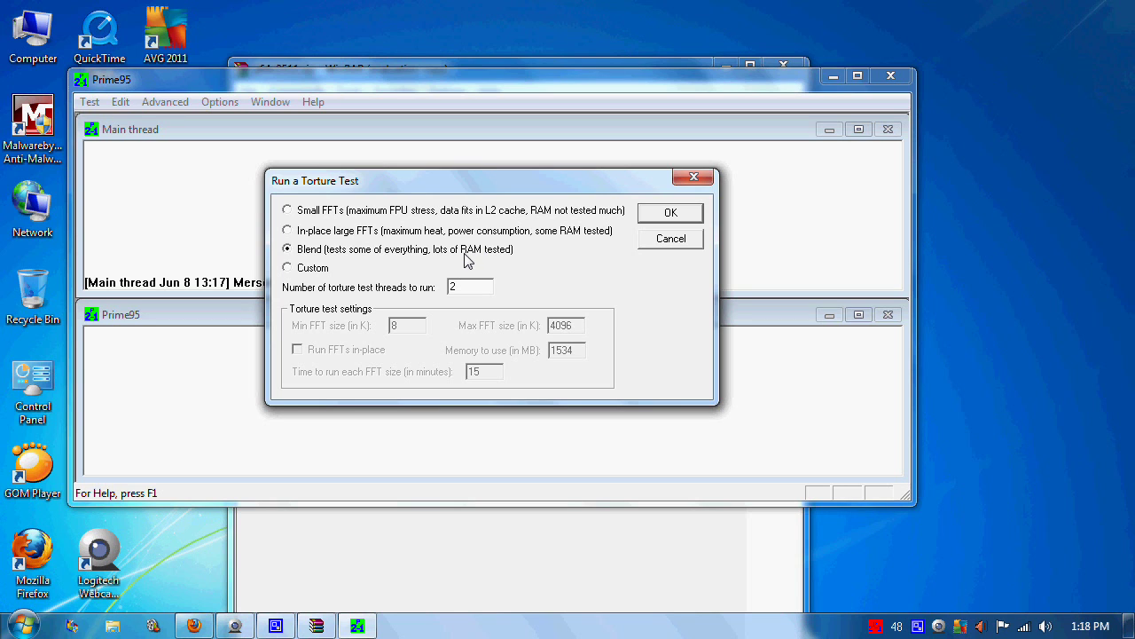
Step: Cancel the torture test setup and enable Advanced > Round off checking
left_click(287, 210)
left_click(671, 239)
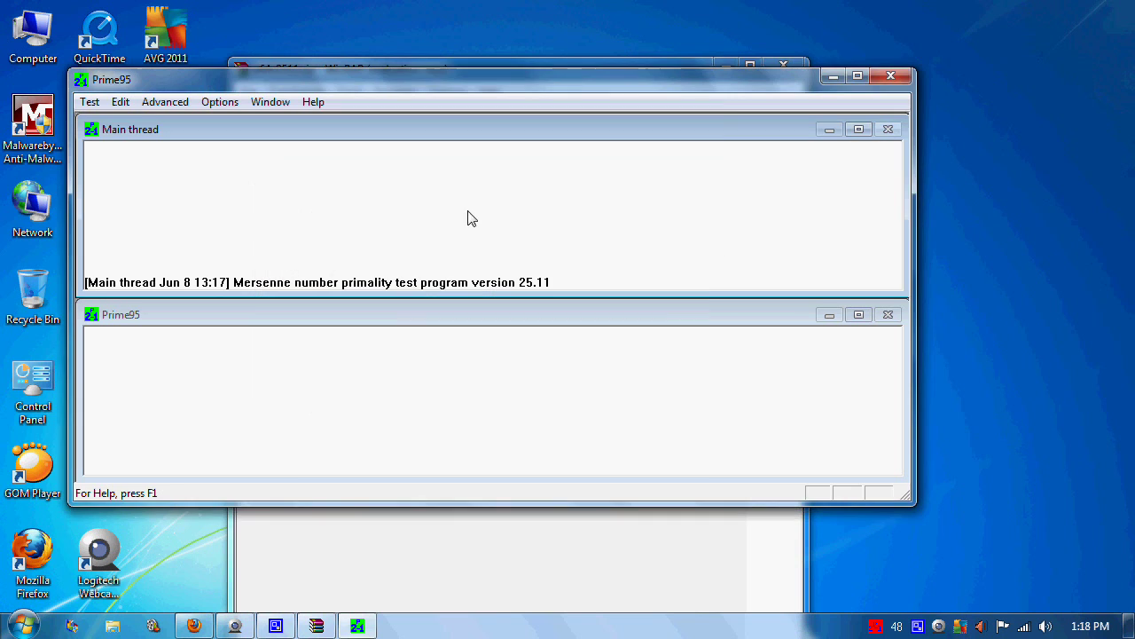
left_click(165, 102)
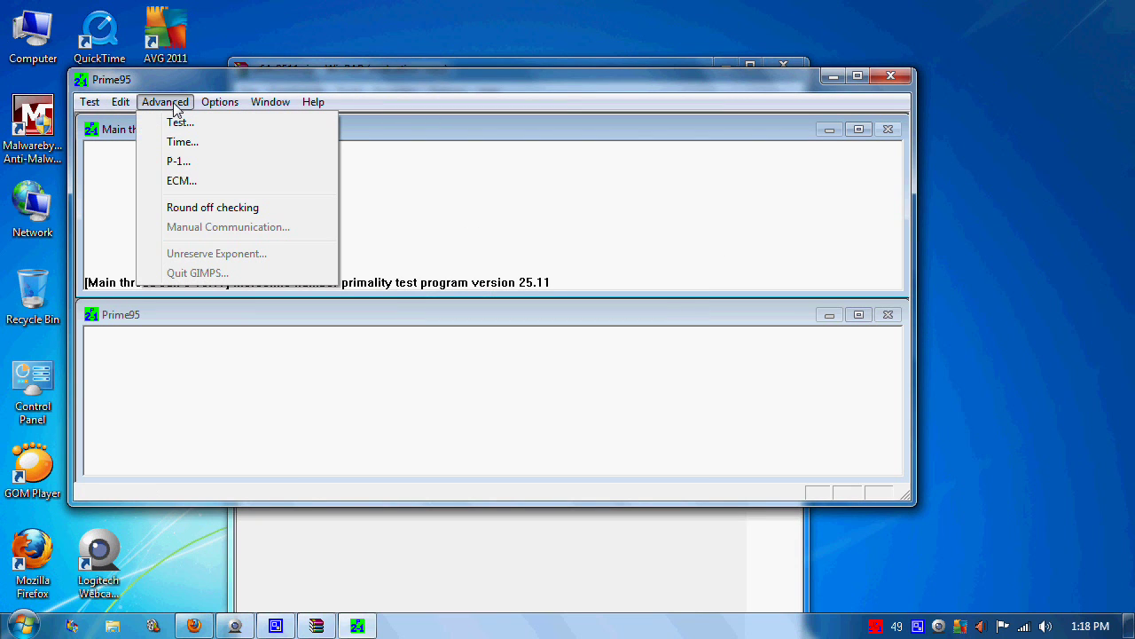
left_click(186, 210)
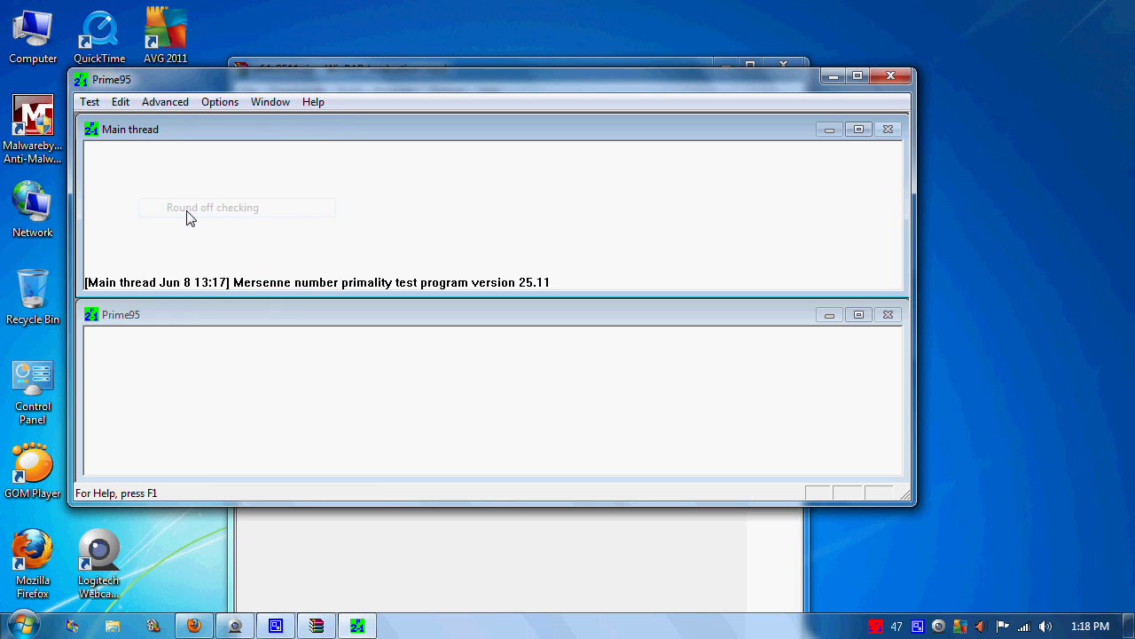
left_click(180, 102)
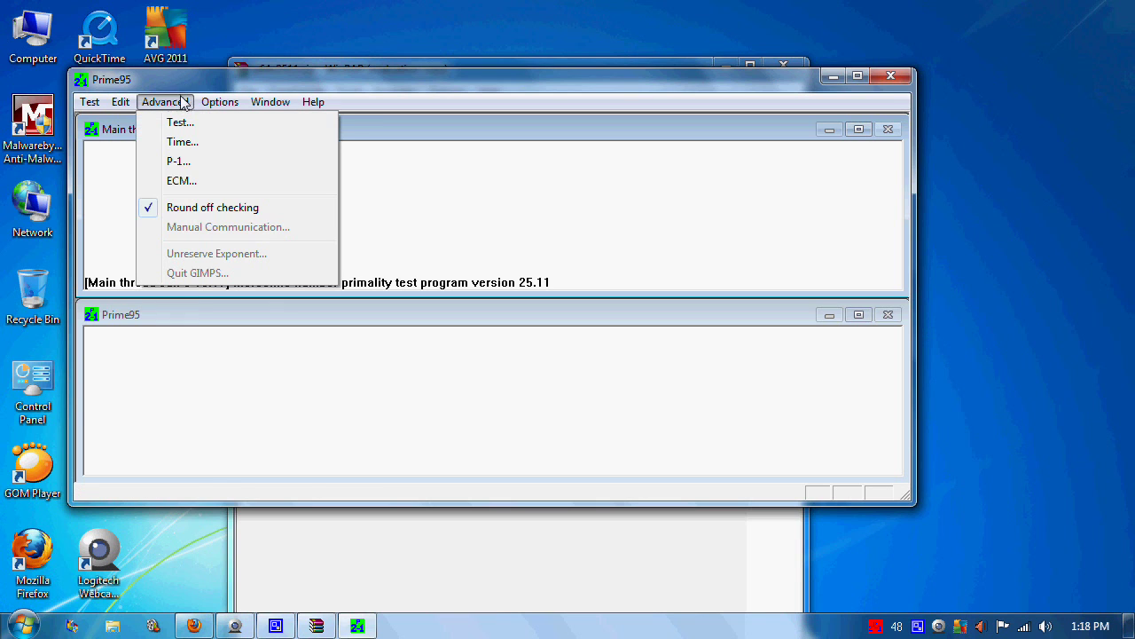
left_click(407, 105)
Step: Cancel the Advanced > Test dialog and reopen the Torture Test options
left_click(92, 102)
left_click(167, 123)
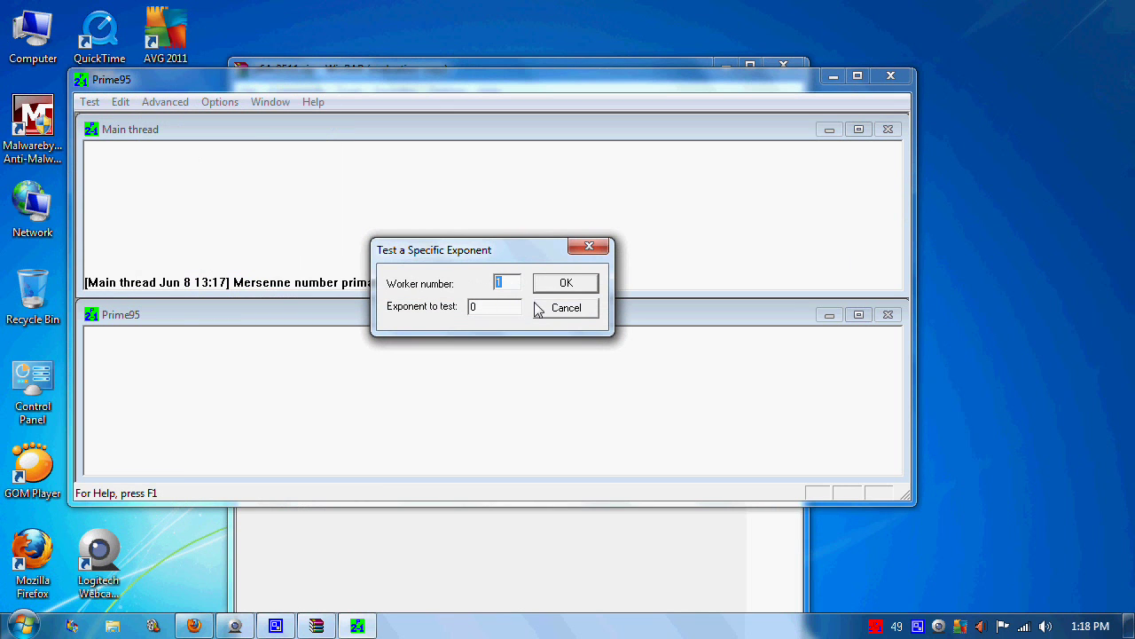
left_click(565, 308)
left_click(218, 103)
left_click(236, 170)
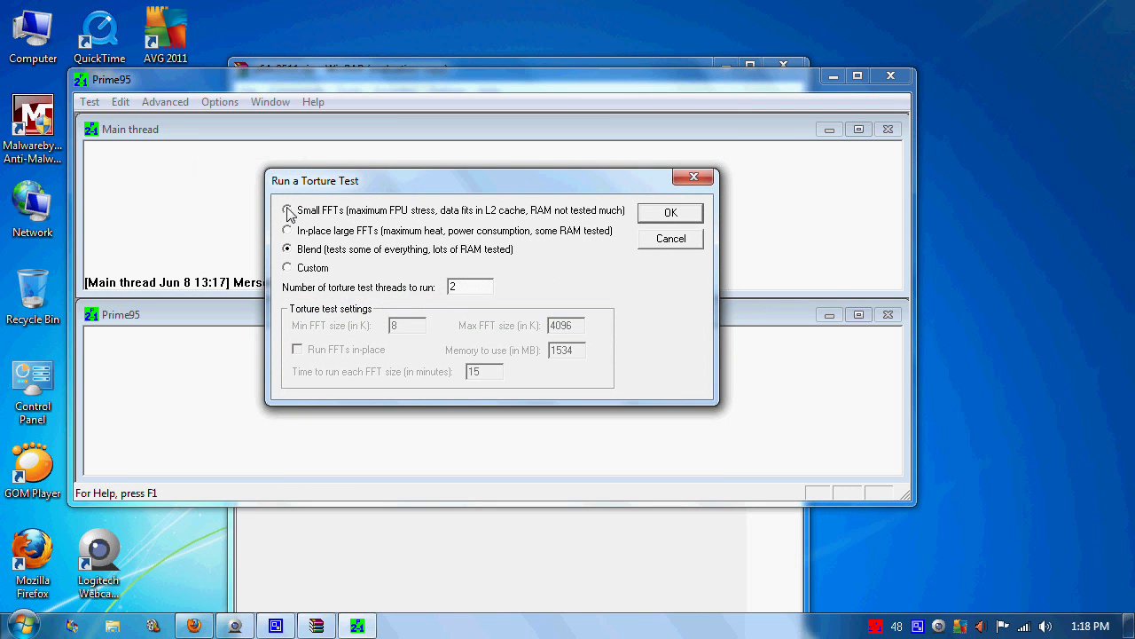
Step: Select Small FFTs, giving 8–64K FFT sizes at 15 minutes each on 2 threads
left_click(287, 211)
Step: Check CPU load in Task Manager from the taskbar, then close it
right_click(801, 625)
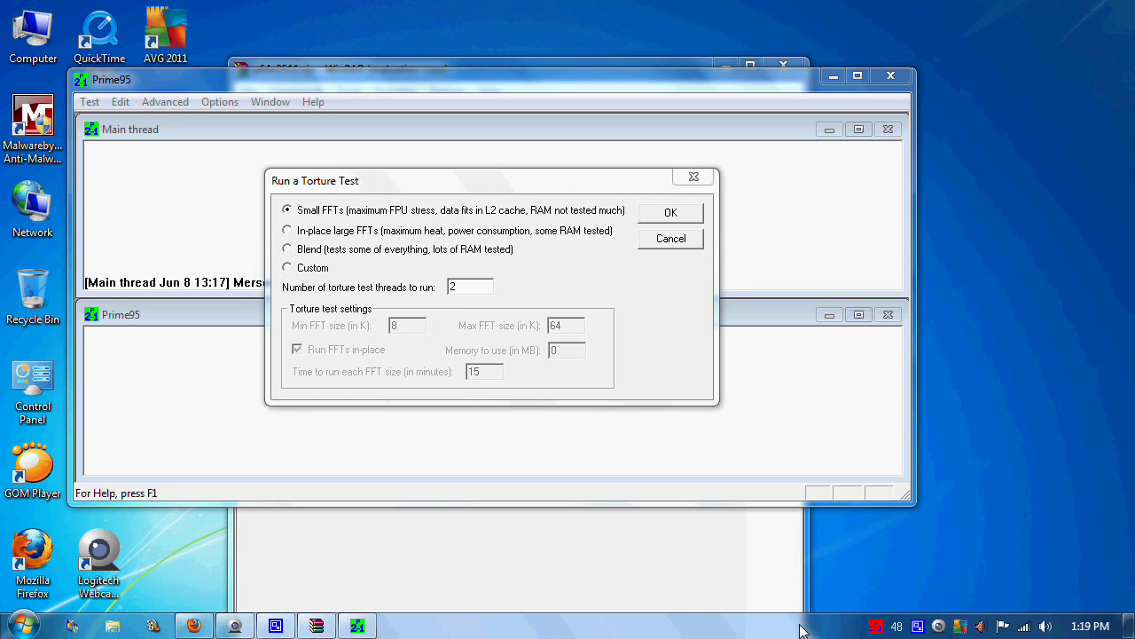
left_click(857, 565)
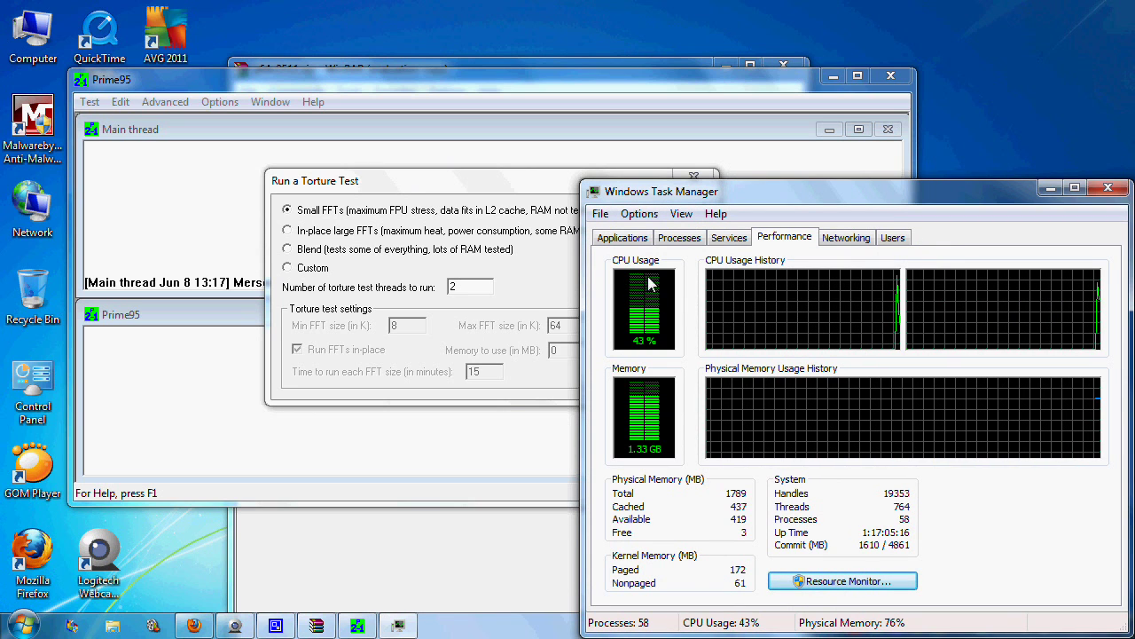
left_click(1105, 187)
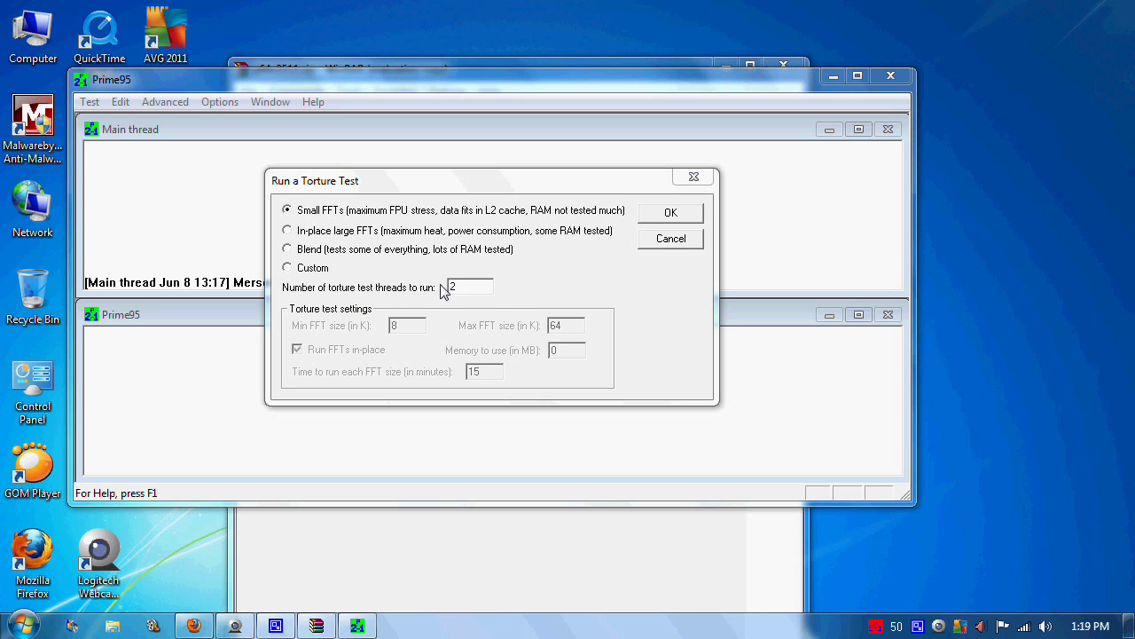
Step: Start the Small FFTs torture test, then stop all workers via Test > Stop
left_click(649, 217)
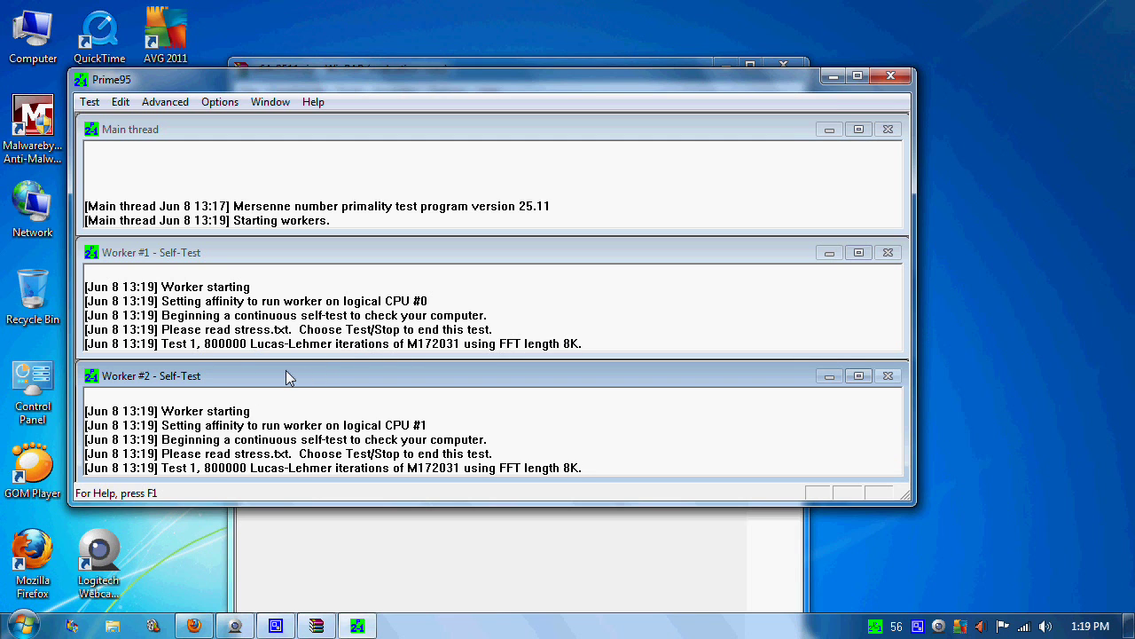
left_click(90, 102)
left_click(114, 215)
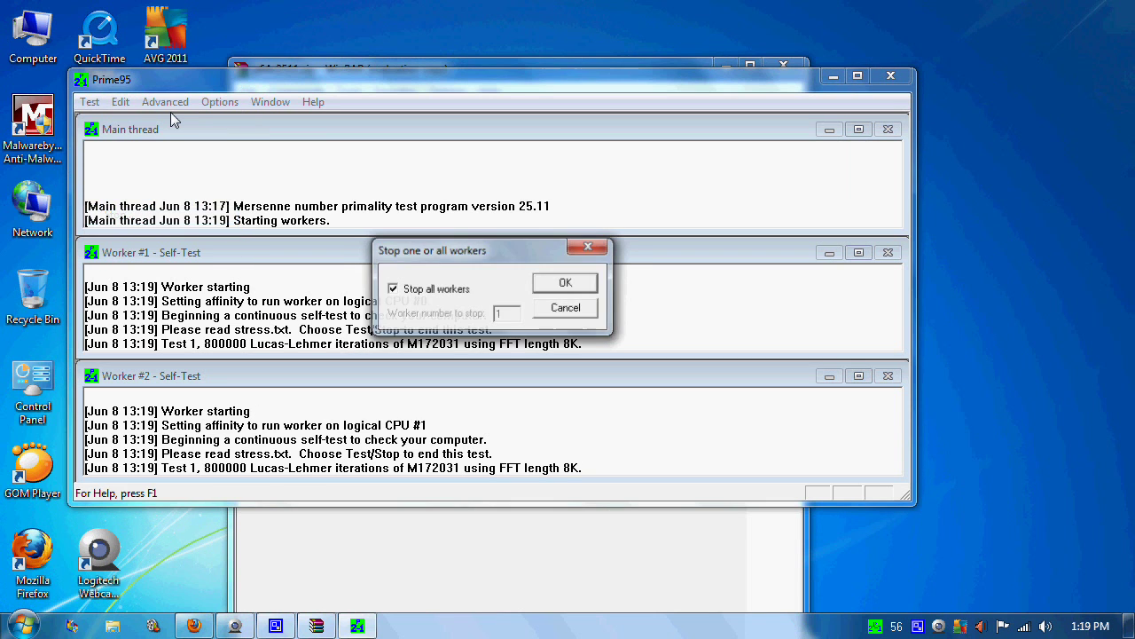
left_click(572, 284)
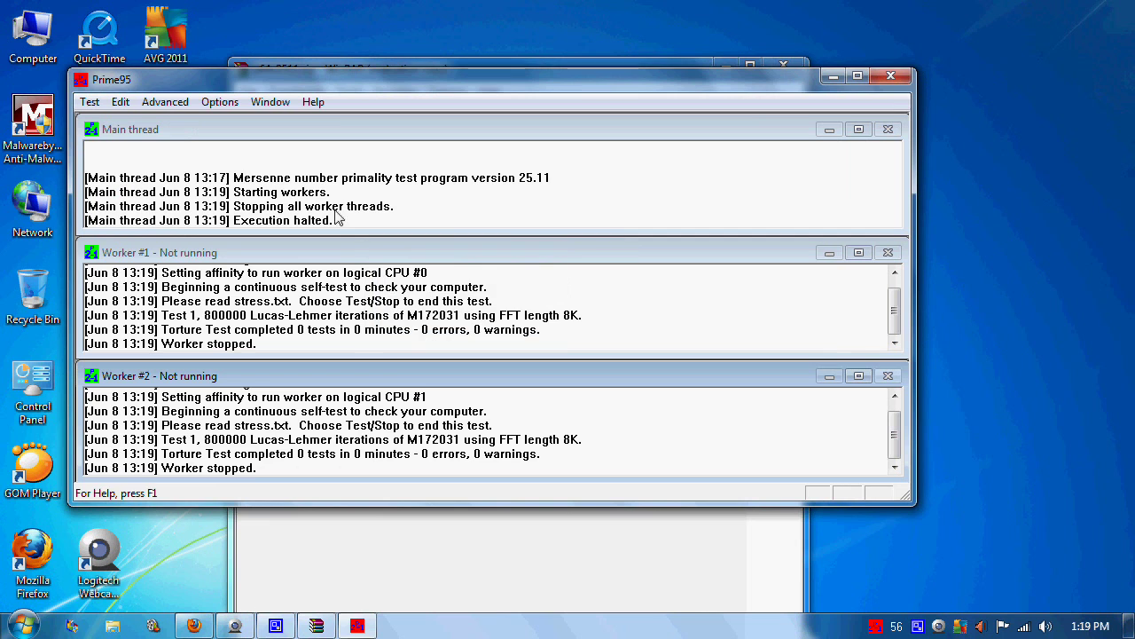
Step: Cancel the Advanced > Test dialog and reopen the Torture Test options
left_click(165, 102)
left_click(174, 120)
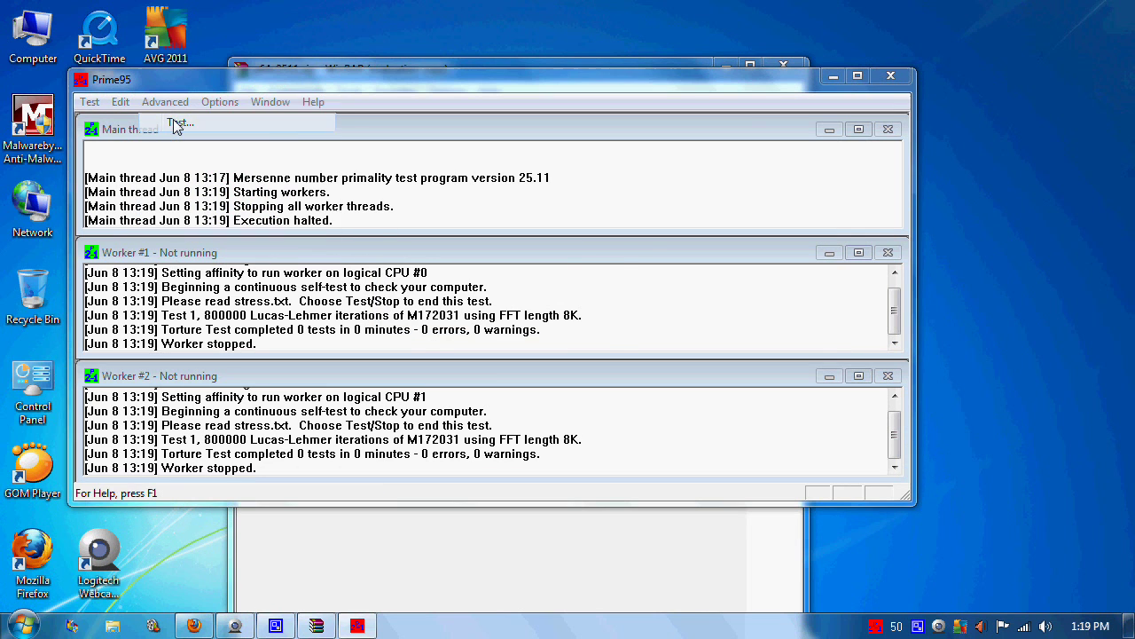
left_click(564, 307)
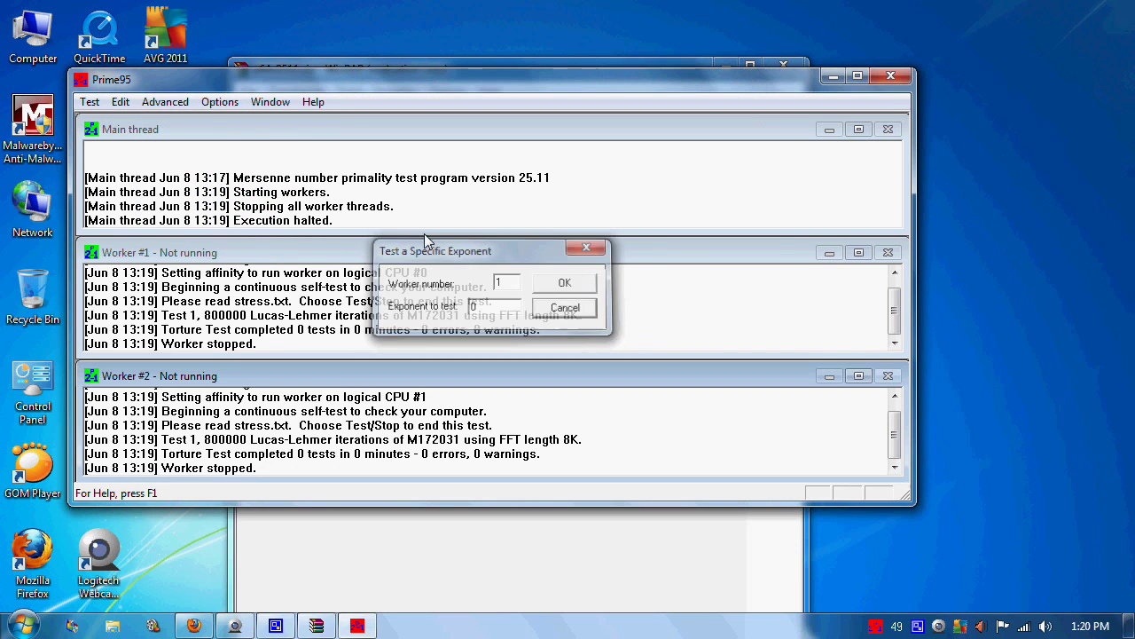
left_click(209, 103)
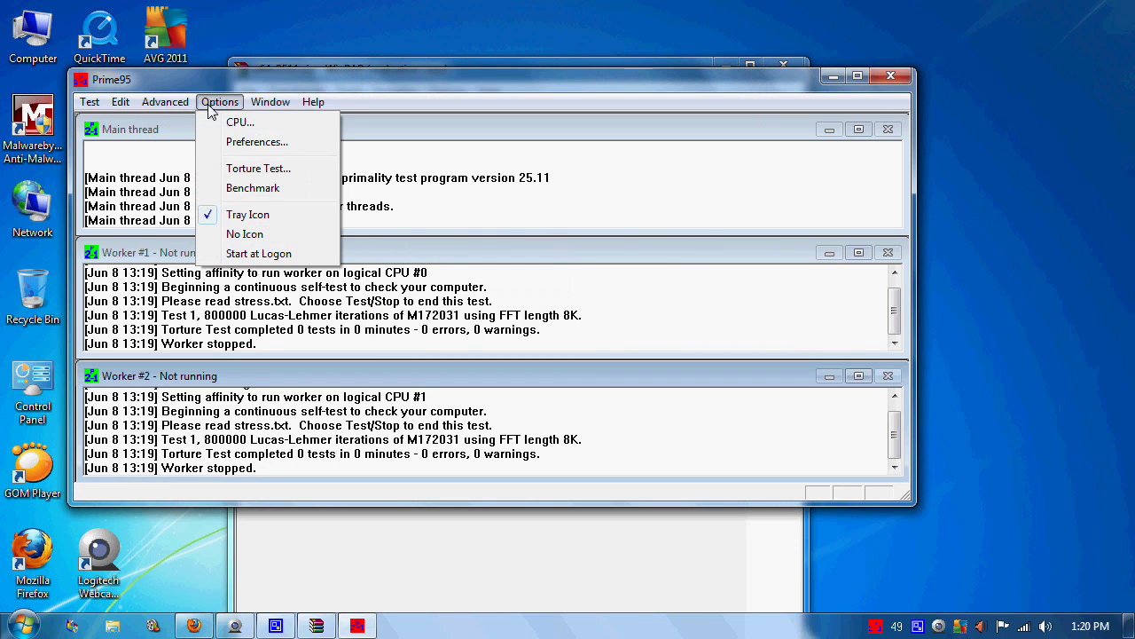
left_click(236, 170)
Step: Select the Custom torture test and open Task Manager alongside it
left_click(287, 268)
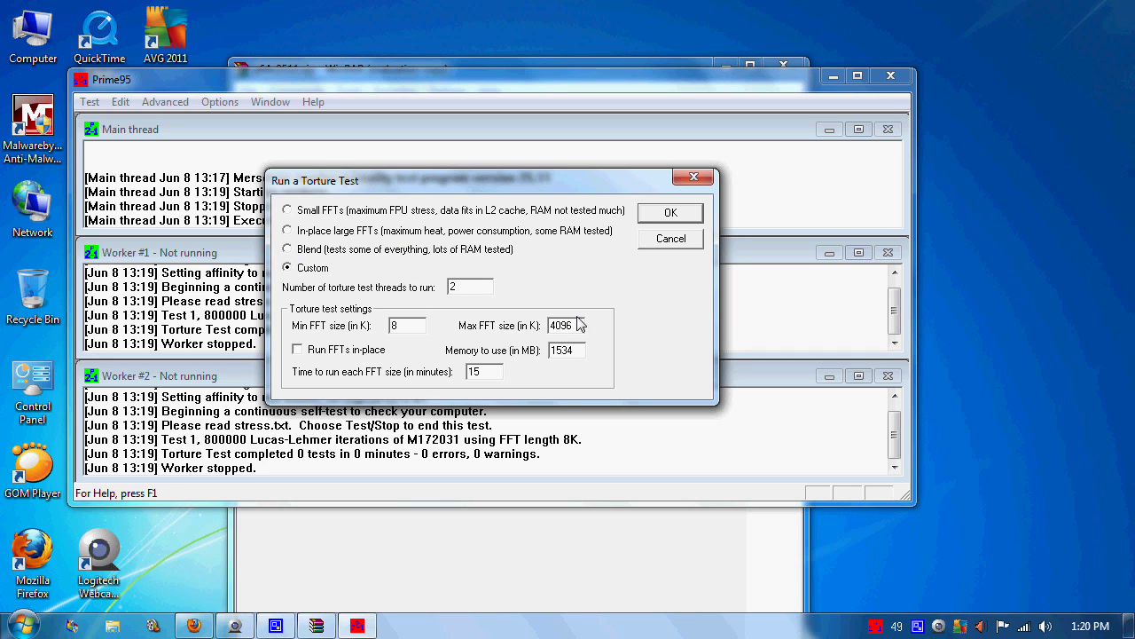
right_click(829, 633)
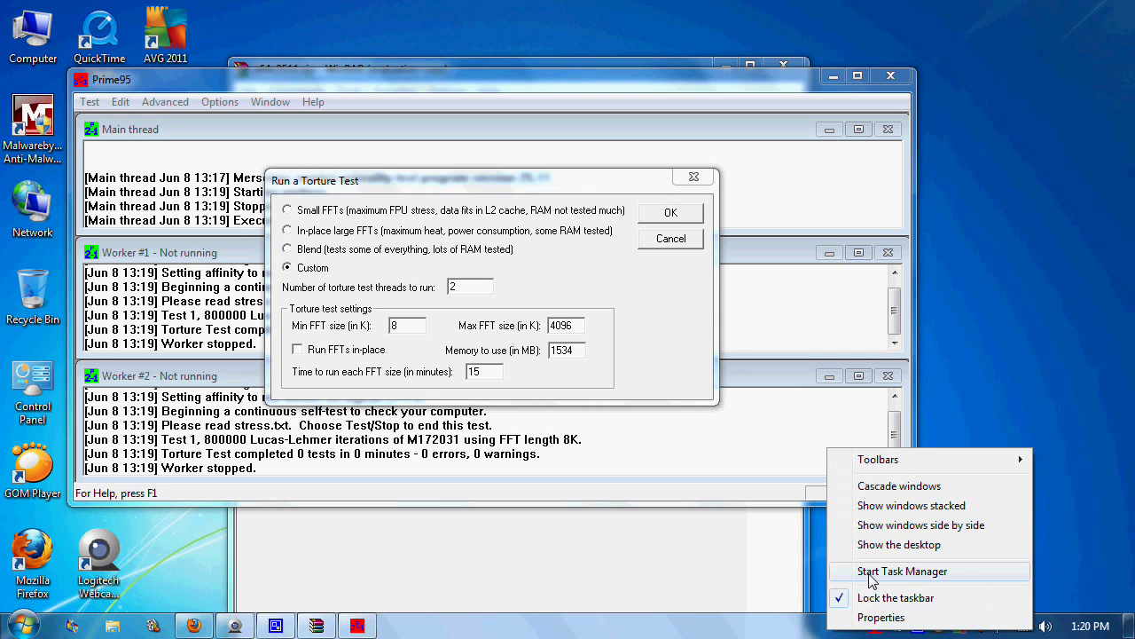
left_click(907, 575)
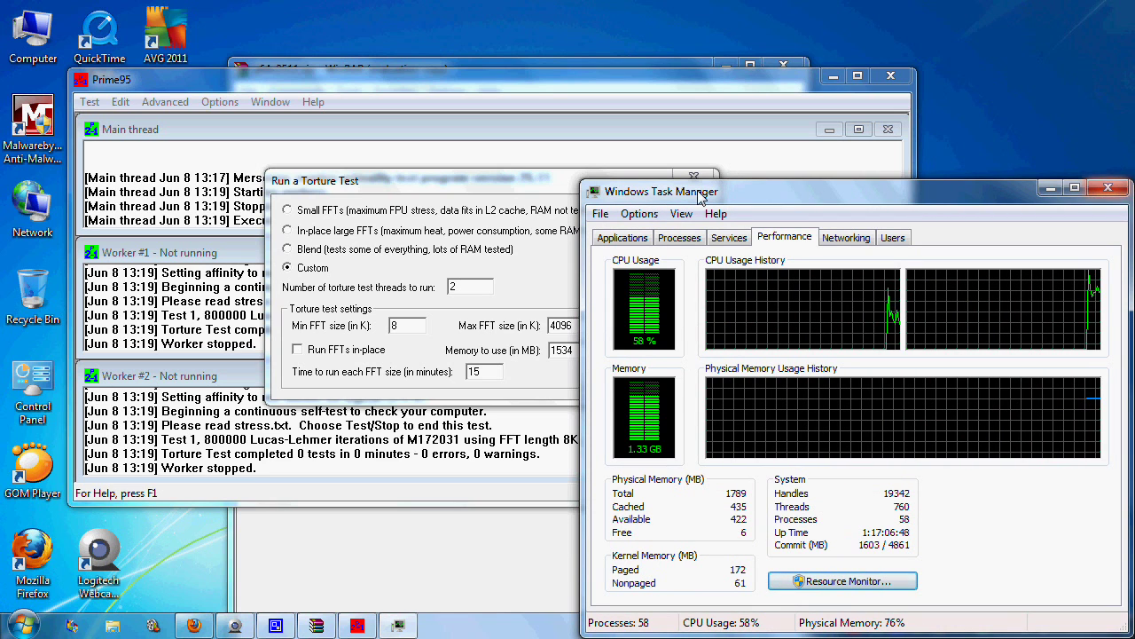
Step: Set memory to use to 1024 MB, start the custom test, and watch CPU reach 100%
left_click_drag(523, 181, 399, 162)
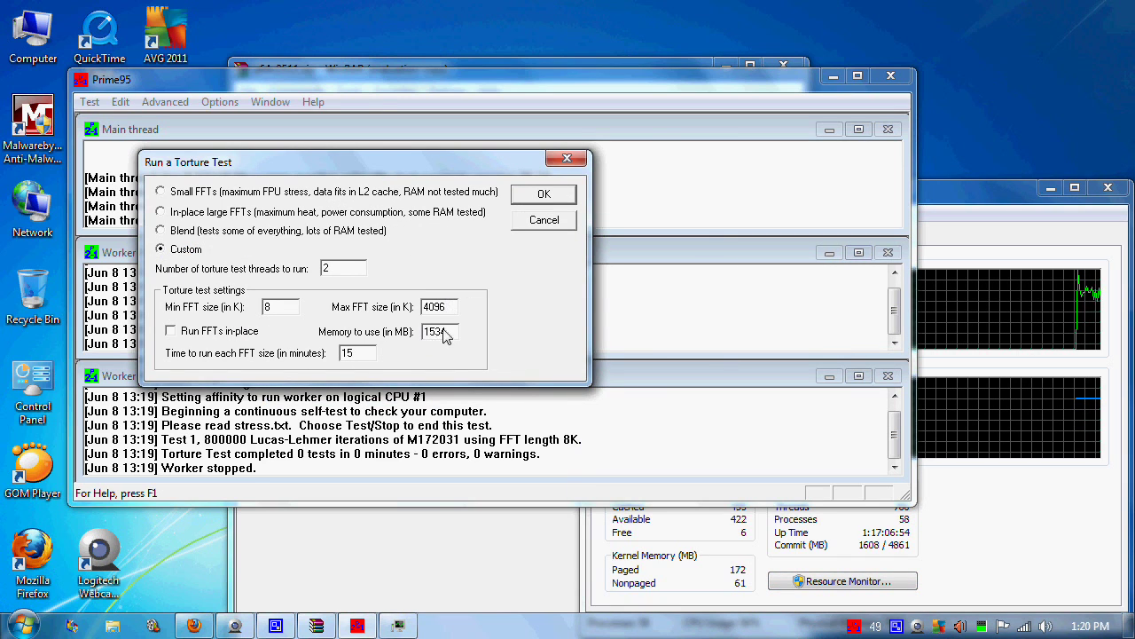
left_click_drag(455, 337, 435, 339)
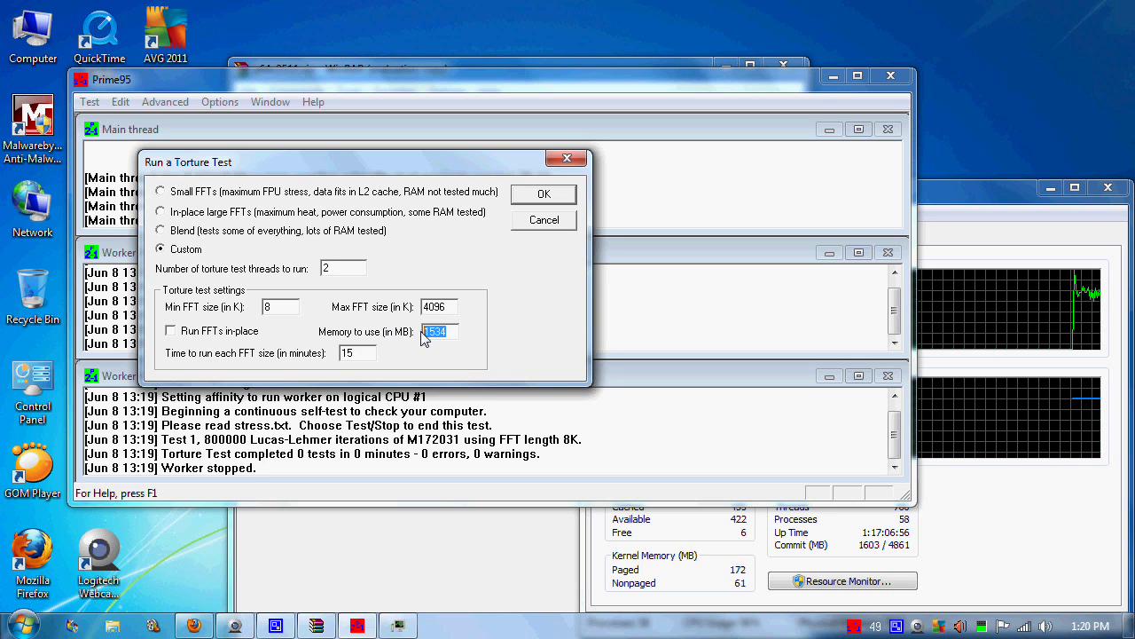
type("1024")
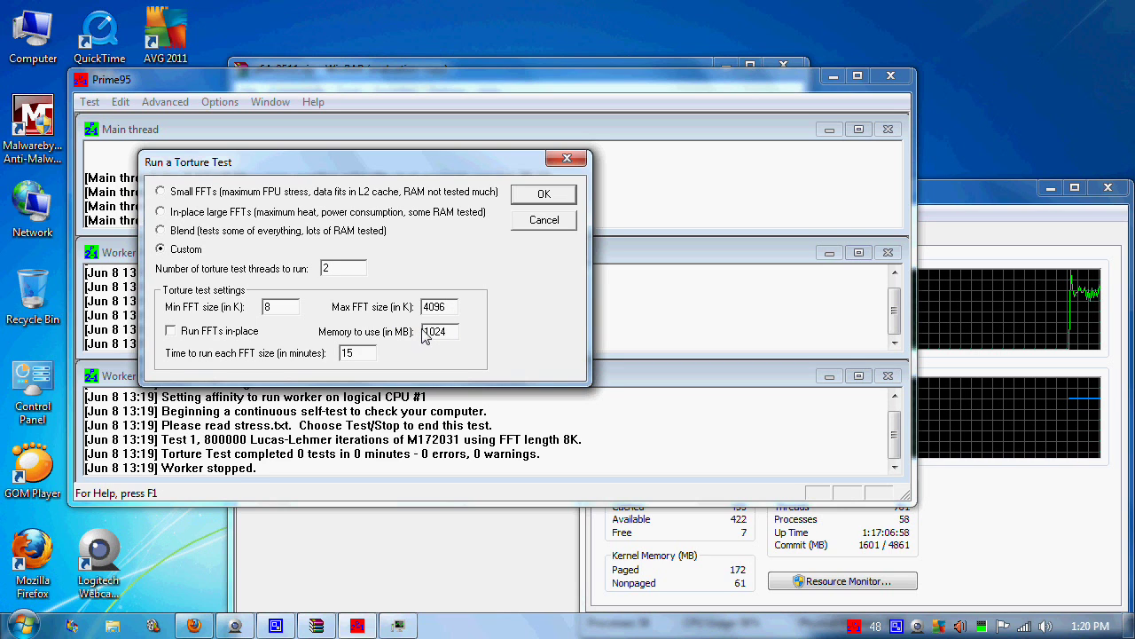
left_click(547, 195)
left_click(963, 204)
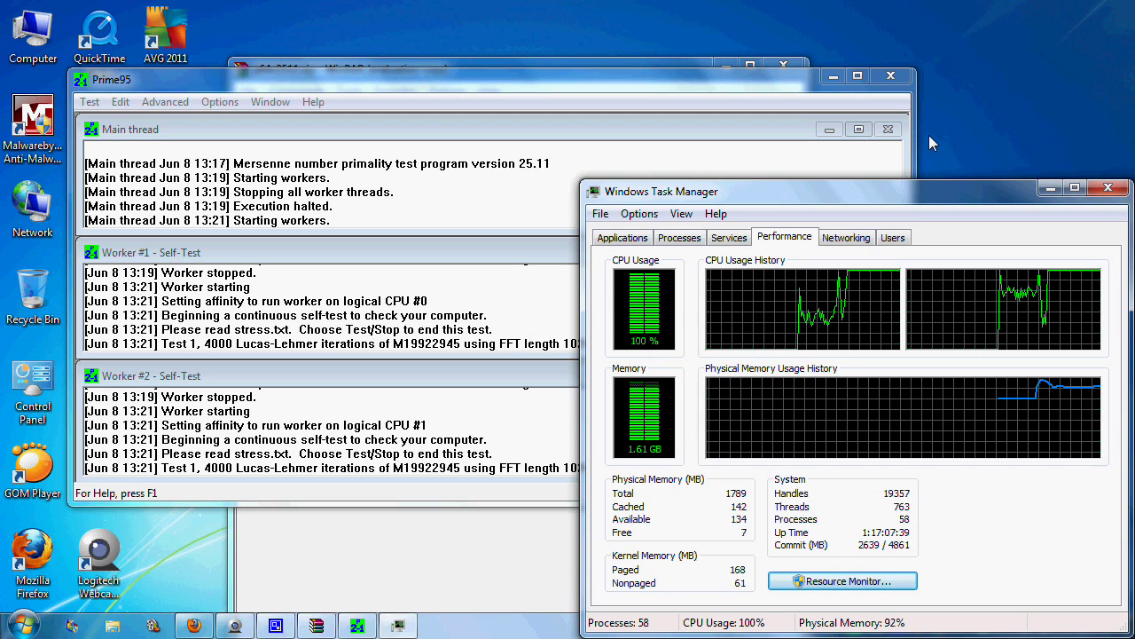
Step: Close Task Manager and stop both workers with Test > Stop
left_click(1107, 189)
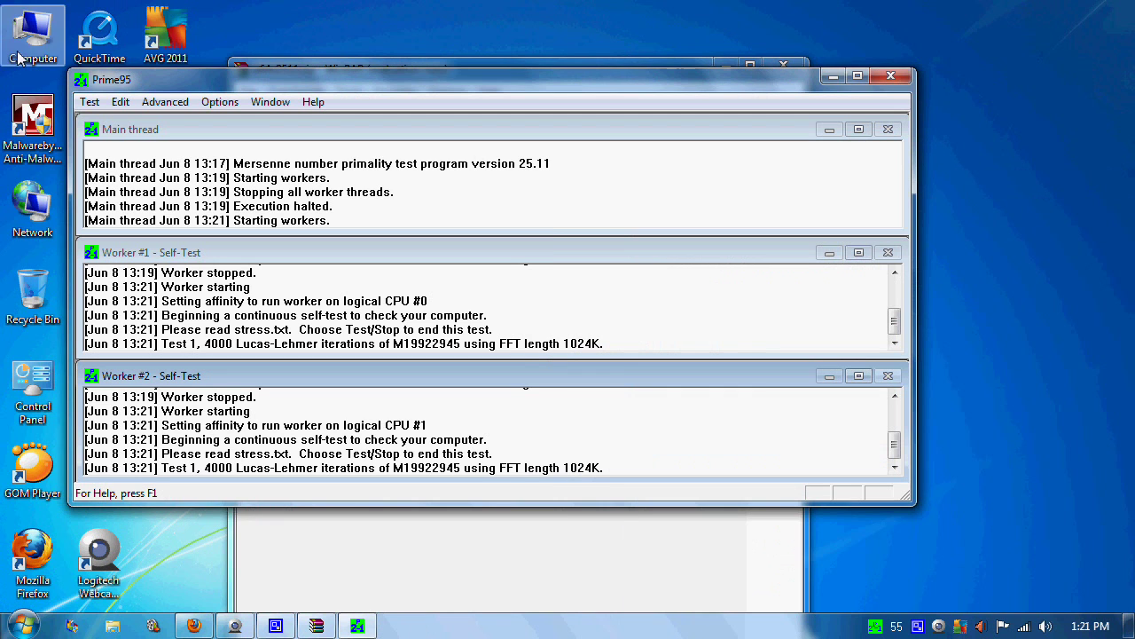
left_click(90, 102)
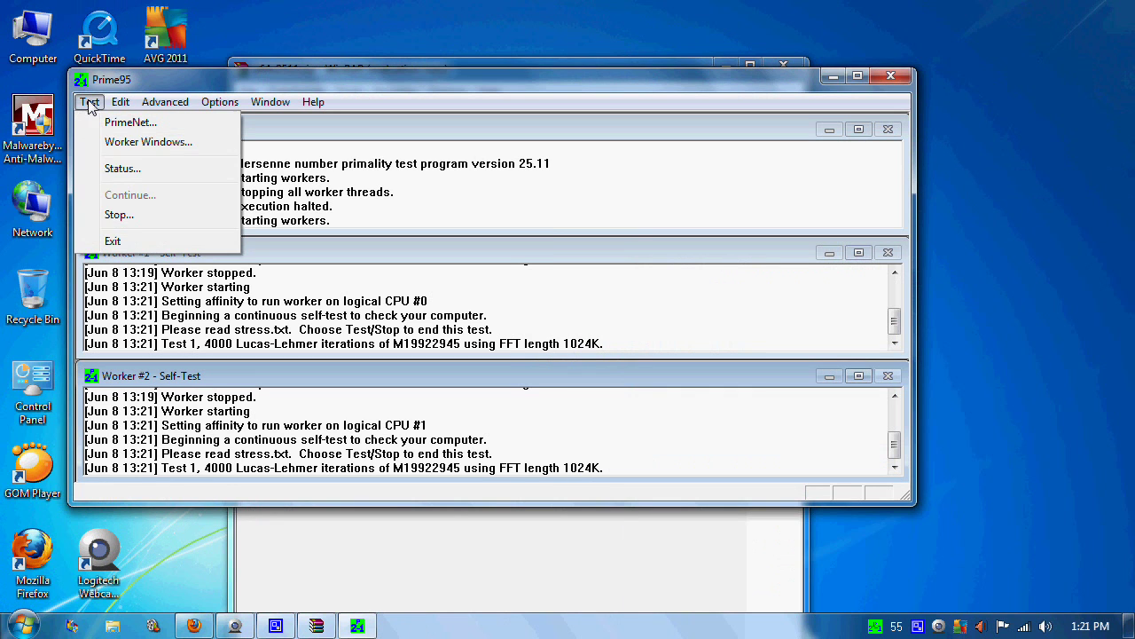
left_click(118, 216)
left_click(578, 282)
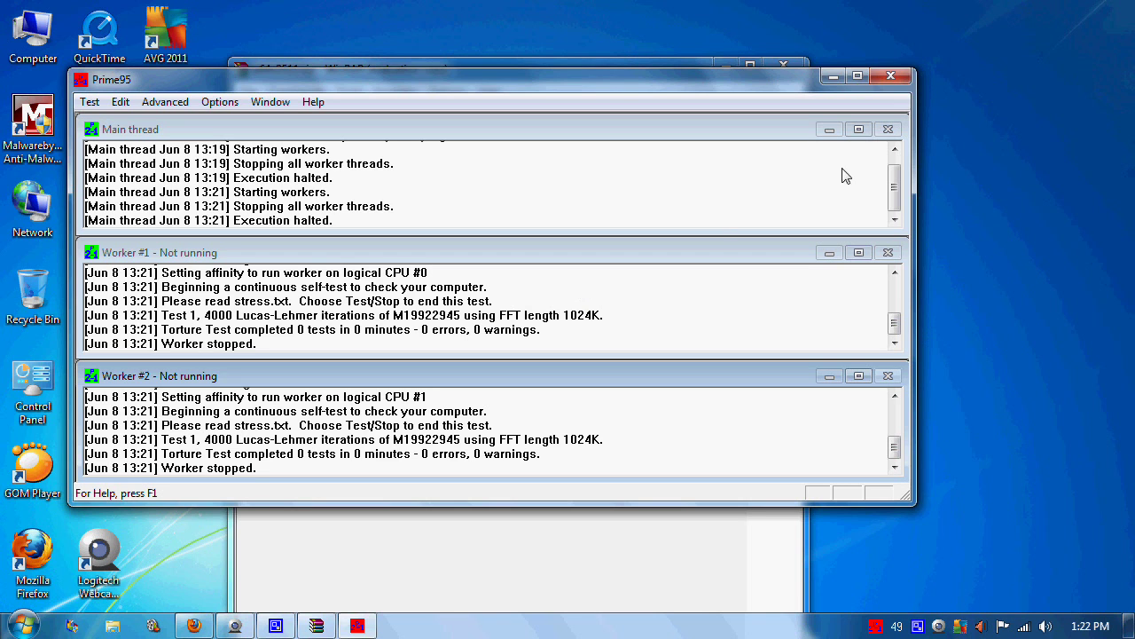
Step: Close Prime95 and the p64v2511.zip WinRAR window
left_click(892, 76)
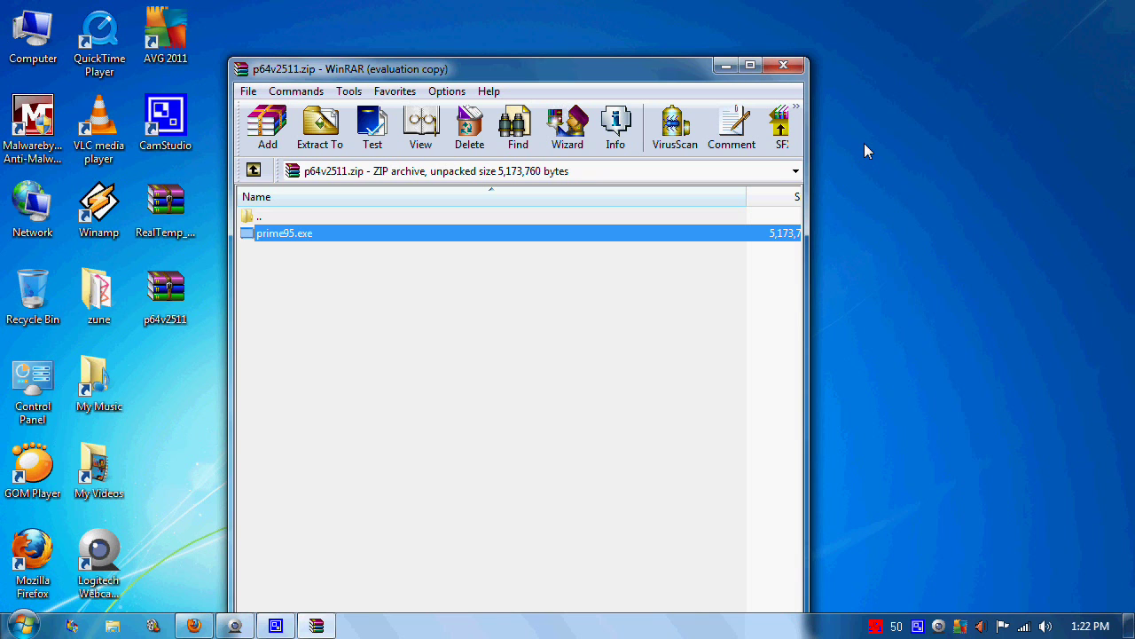
left_click(792, 68)
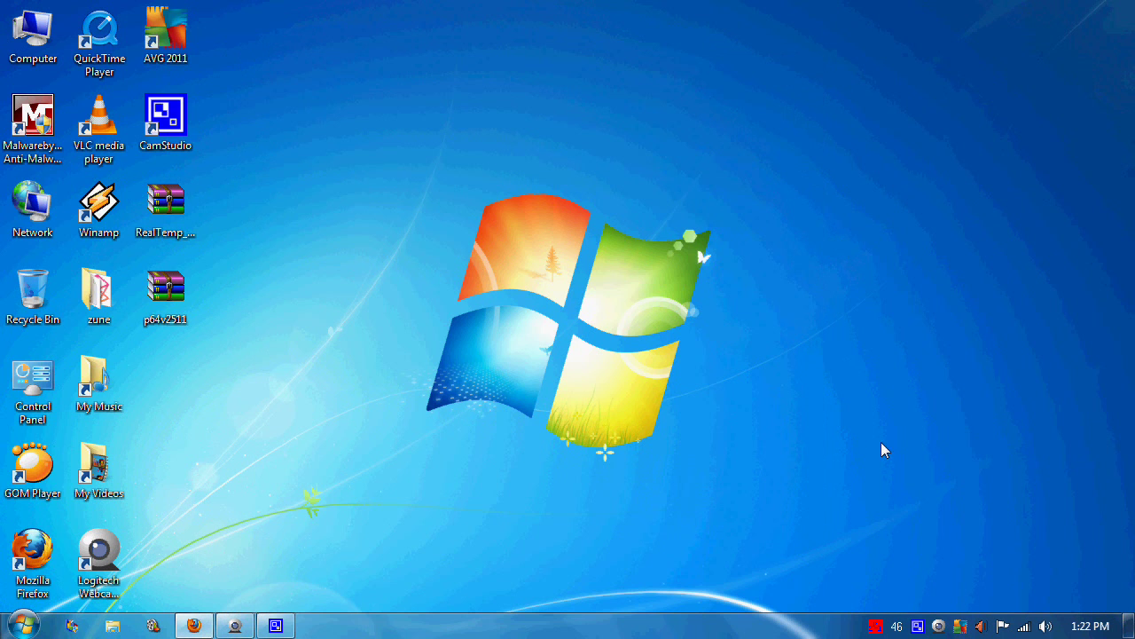